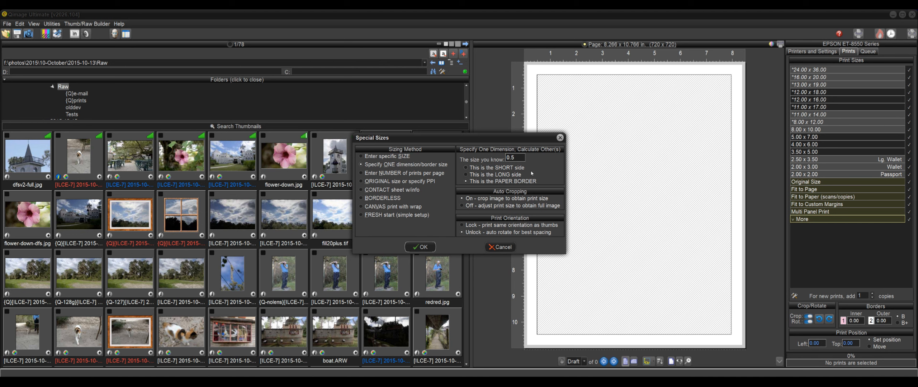
Apply a 0.5-inch paper border as the special print size and add Walk.png to the page.
{"action": "left_click", "coordinate": [423, 247]}
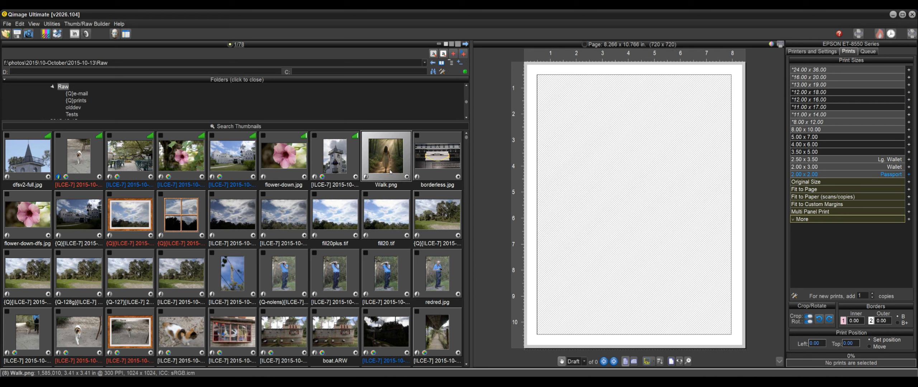
{"action": "left_click", "coordinate": [407, 177]}
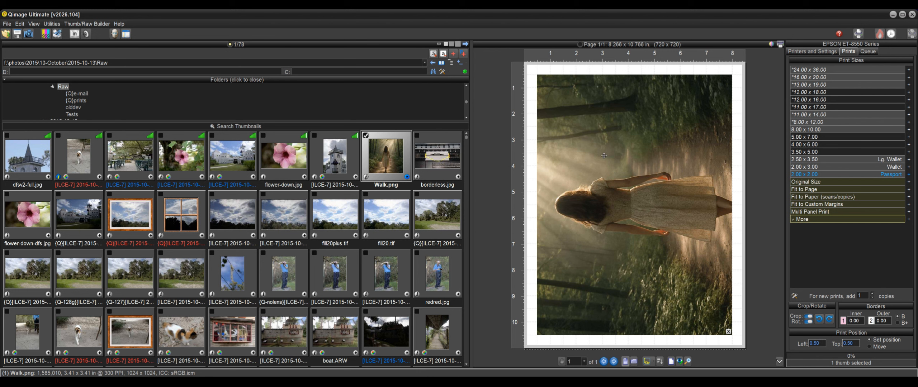
In the full page editor, rotate the Walk.png crop to portrait orientation, reposition it around the woman and accept the edit.
{"action": "mouse_move", "coordinate": [605, 155]}
{"action": "left_click", "coordinate": [779, 363]}
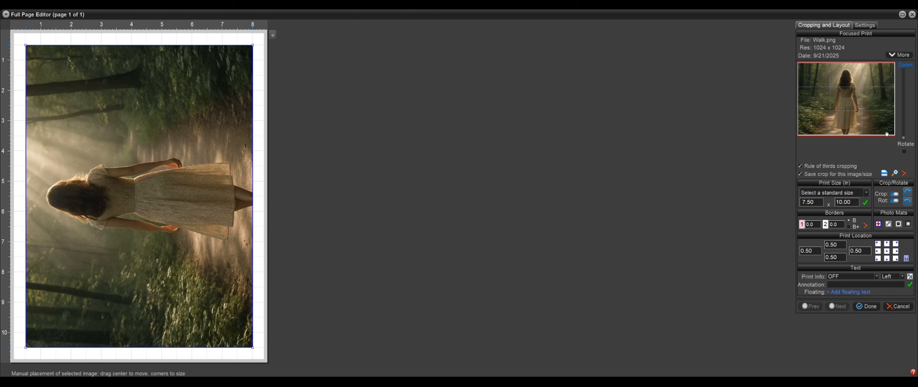
{"action": "left_click", "coordinate": [905, 152]}
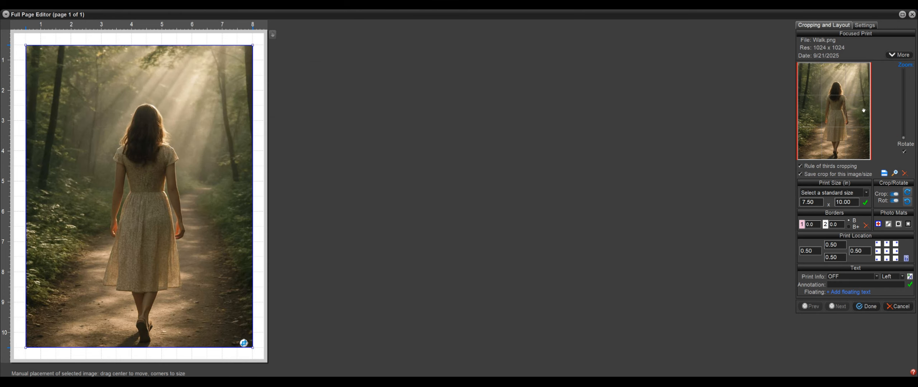
{"action": "left_click_drag", "start_coordinate": [839, 116], "coordinate": [830, 114]}
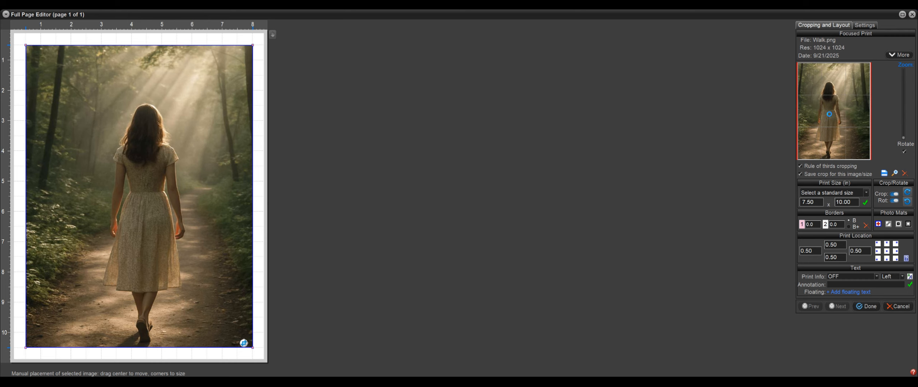
{"action": "left_click", "coordinate": [867, 307]}
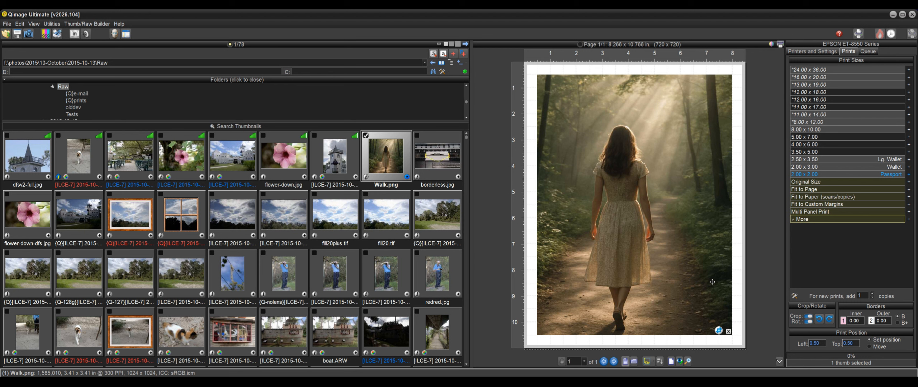
Remove the Walk.png print from the page and add the boardwalk photo [ILCE-7] 2015-10-13 10.58.06.ARW instead.
{"action": "mouse_move", "coordinate": [699, 296]}
{"action": "left_click", "coordinate": [729, 332]}
{"action": "scroll", "coordinate": [400, 276], "scroll_direction": "down", "scroll_amount": 3}
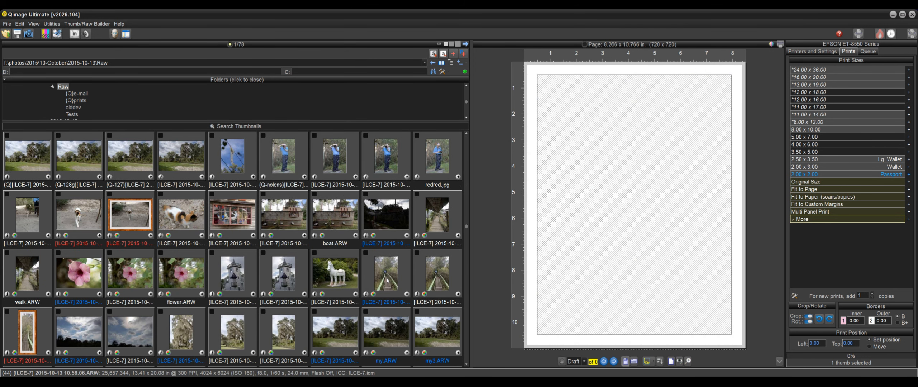
{"action": "left_click", "coordinate": [408, 295]}
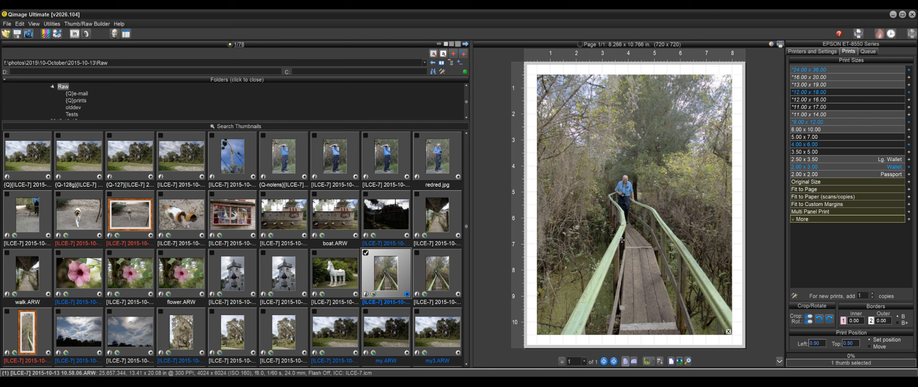
In the full page editor, rotate the boardwalk photo's crop to landscape, zoom it in and reposition it around the man.
{"action": "left_click", "coordinate": [779, 362]}
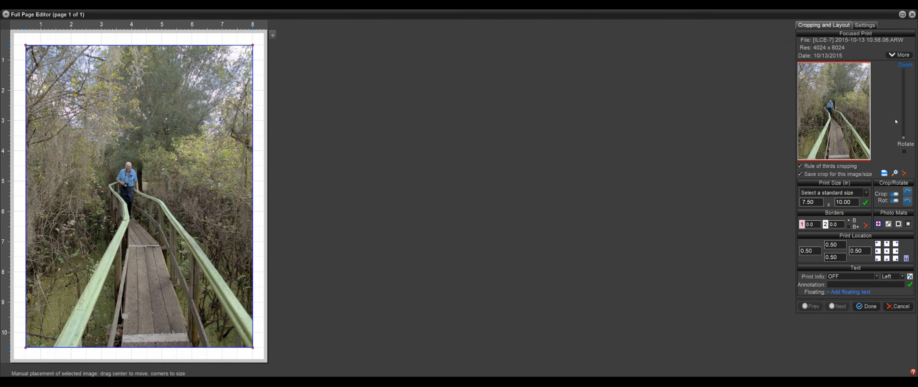
{"action": "left_click", "coordinate": [906, 152]}
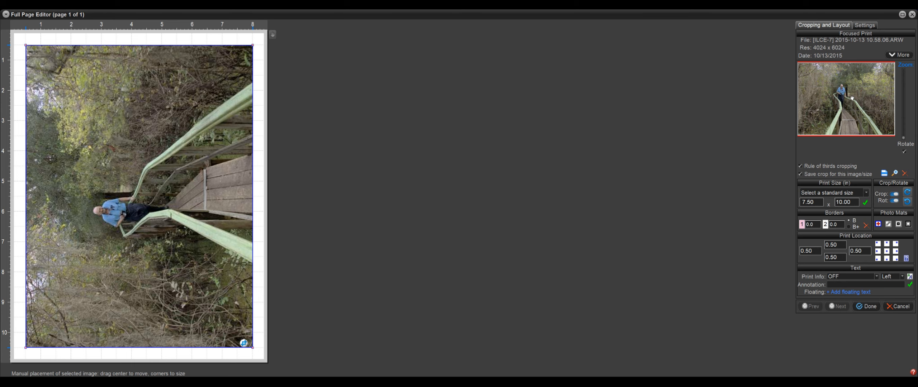
{"action": "left_click_drag", "start_coordinate": [846, 102], "coordinate": [846, 101]}
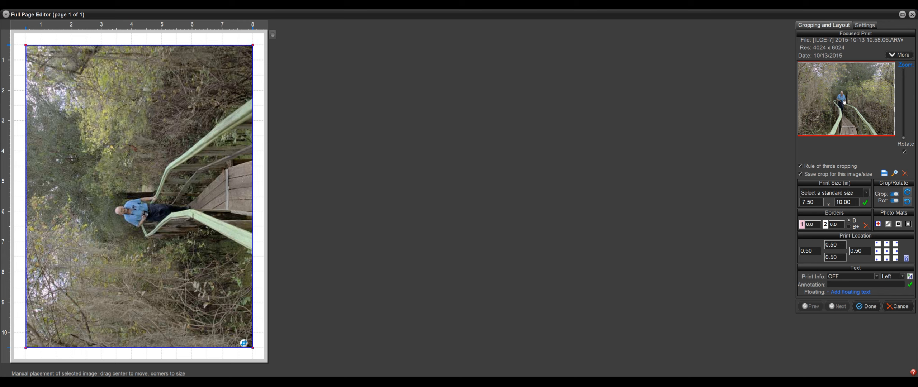
{"action": "left_click_drag", "start_coordinate": [905, 140], "coordinate": [904, 126]}
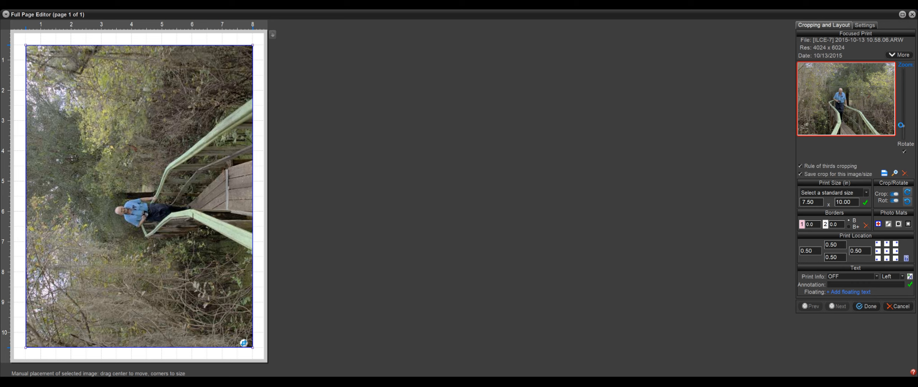
{"action": "left_click_drag", "start_coordinate": [853, 113], "coordinate": [878, 118]}
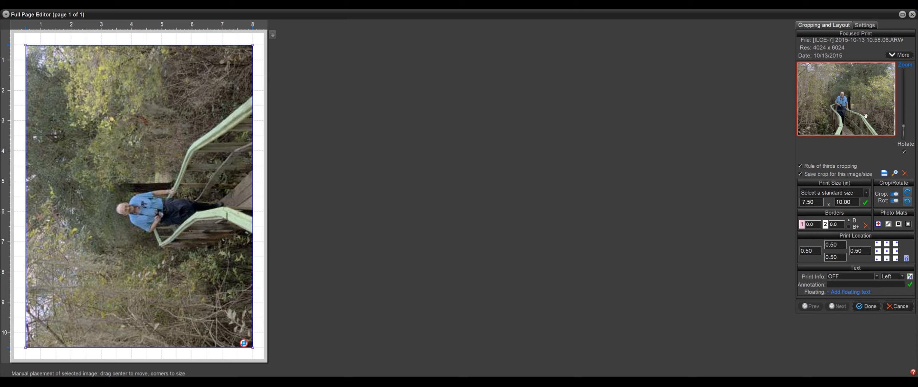
Open the high precision cropping view, enlarge the crop frame slightly and recenter it around the man.
{"action": "left_click", "coordinate": [895, 174]}
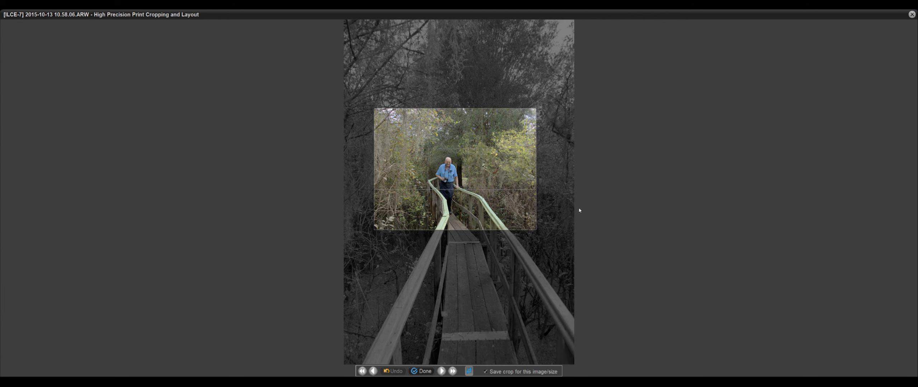
{"action": "left_click_drag", "start_coordinate": [536, 230], "coordinate": [542, 235]}
{"action": "left_click_drag", "start_coordinate": [471, 173], "coordinate": [466, 172]}
{"action": "left_click_drag", "start_coordinate": [478, 203], "coordinate": [478, 203]}
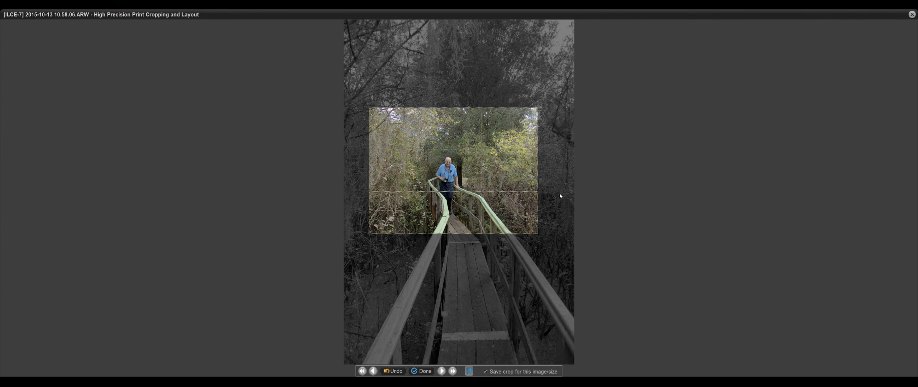
Reshape the crop frame into a portrait frame and move it up around the man on the boardwalk.
{"action": "left_click_drag", "start_coordinate": [558, 194], "coordinate": [557, 193]}
{"action": "left_click_drag", "start_coordinate": [373, 139], "coordinate": [469, 317]}
{"action": "left_click_drag", "start_coordinate": [457, 236], "coordinate": [455, 186]}
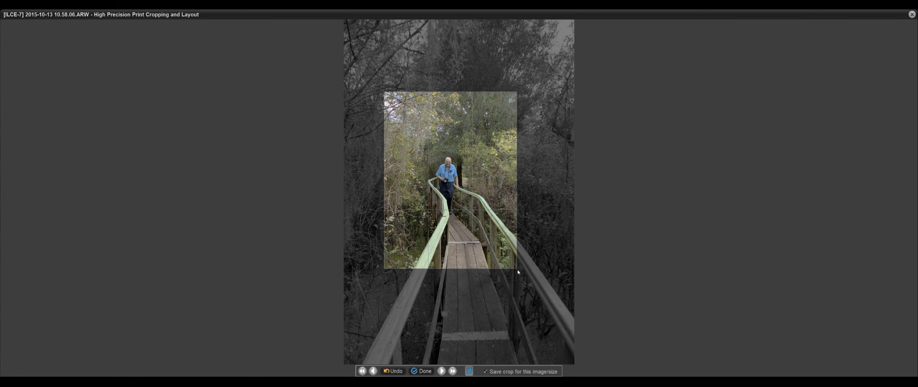
Reshape the crop frame into a wide landscape frame, center it on the man and accept the crop.
{"action": "left_click_drag", "start_coordinate": [518, 269], "coordinate": [570, 215]}
{"action": "left_click_drag", "start_coordinate": [499, 160], "coordinate": [475, 170]}
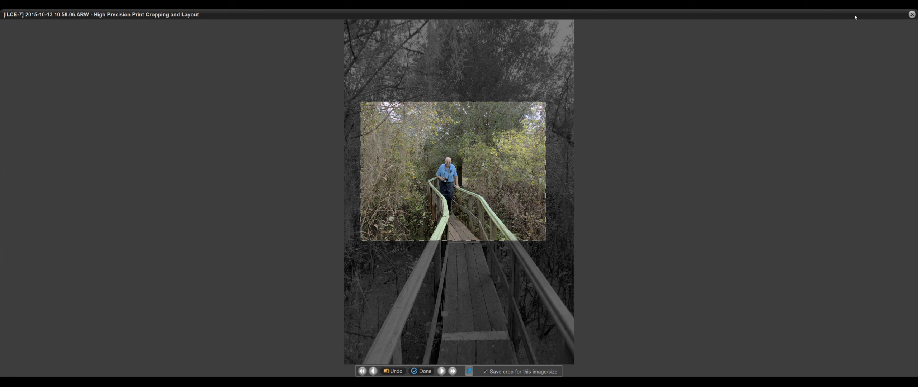
{"action": "left_click", "coordinate": [423, 371]}
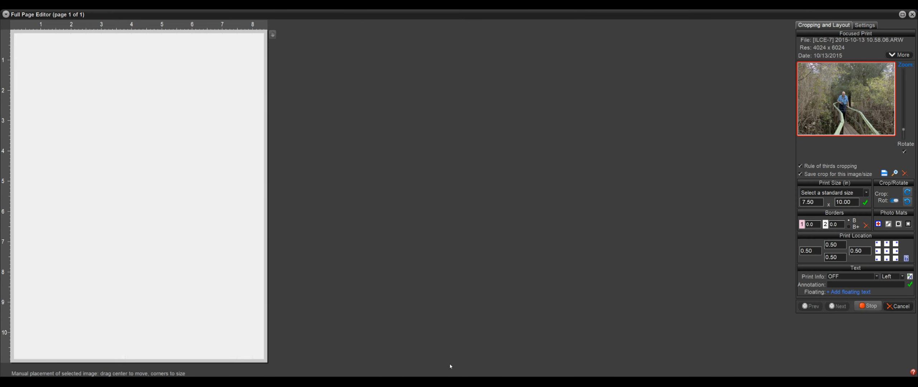
Set the page orientation to Landscape in the page editor's settings.
{"action": "left_click", "coordinate": [864, 26]}
{"action": "left_click", "coordinate": [877, 58]}
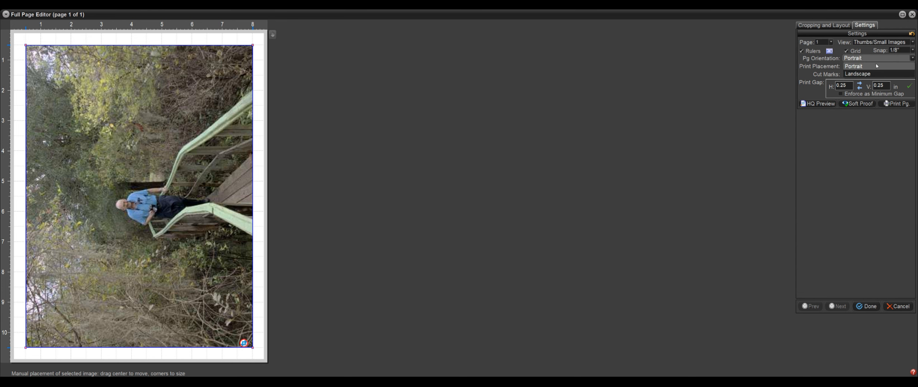
{"action": "left_click", "coordinate": [861, 73]}
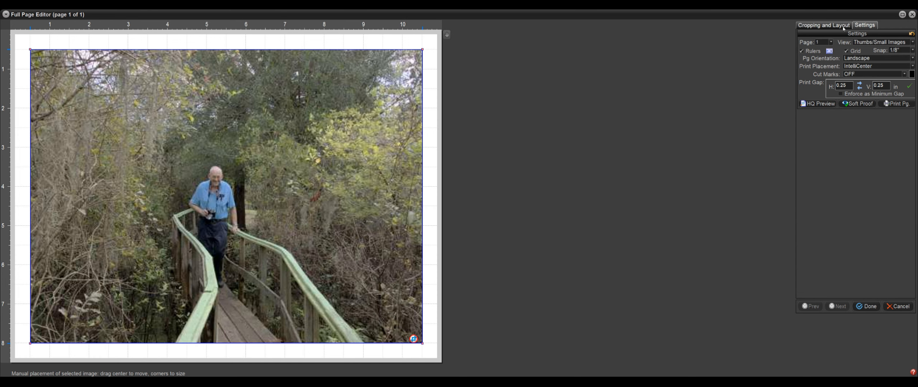
Render a high-quality preview of the landscape page and accept the page edits.
{"action": "left_click", "coordinate": [842, 27]}
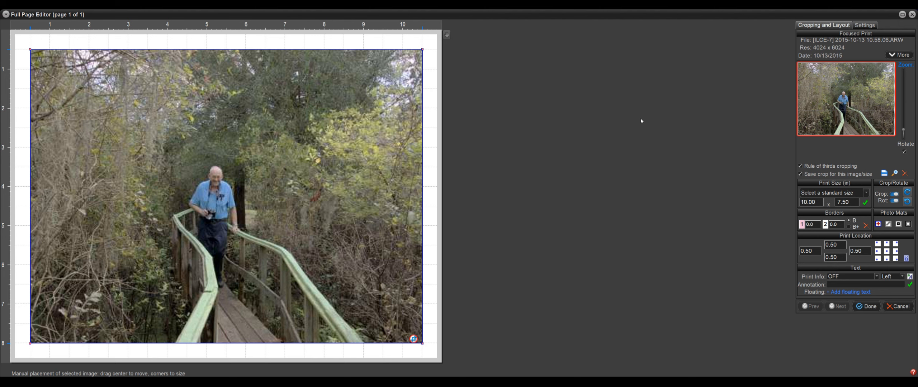
{"action": "left_click", "coordinate": [871, 28]}
{"action": "left_click", "coordinate": [818, 104]}
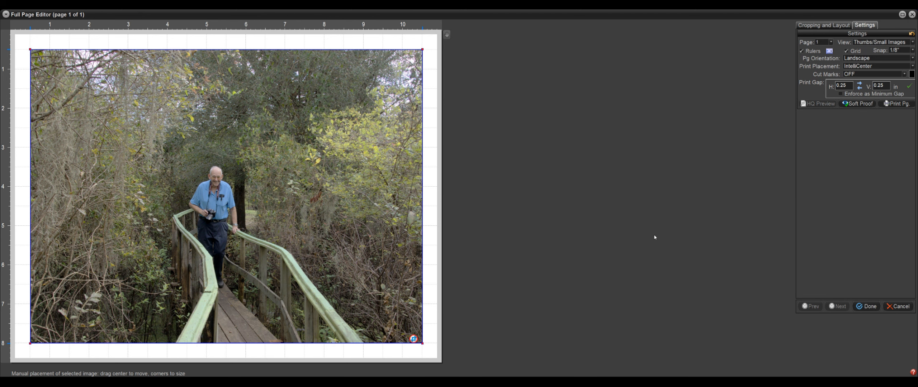
{"action": "left_click", "coordinate": [875, 306]}
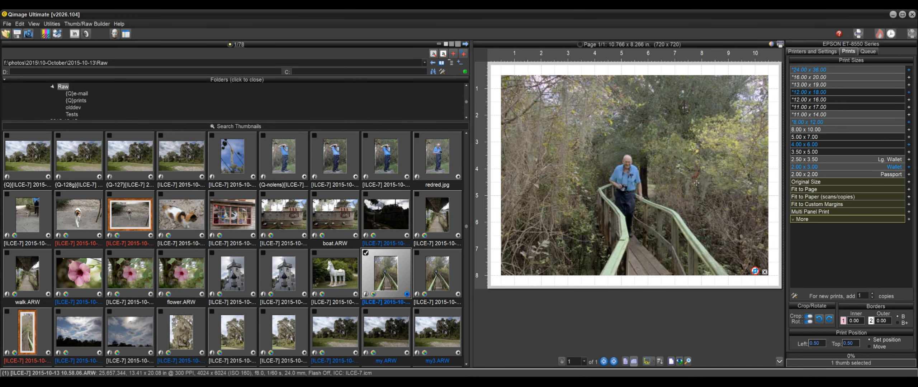